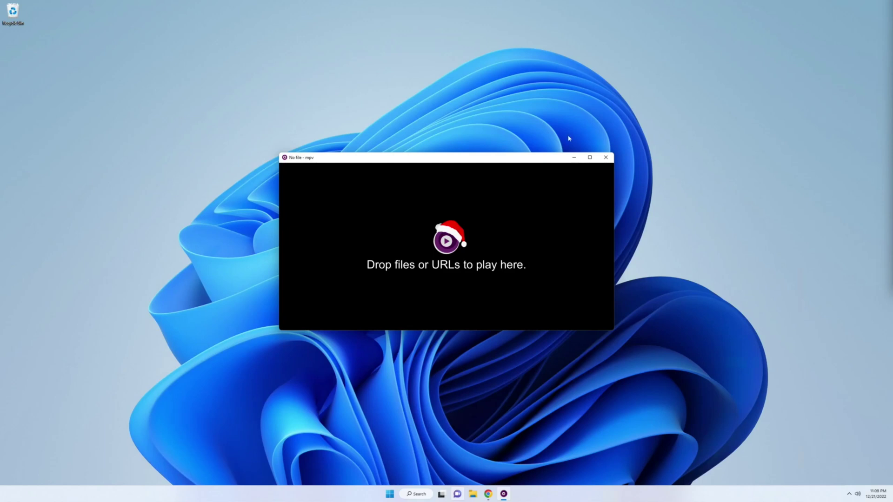
Step: Try to play the BOCCHI THE ROCK! series URL from the incognito Crunchyroll page in mpv
drag(433, 158, 680, 142)
mouse_move(489, 494)
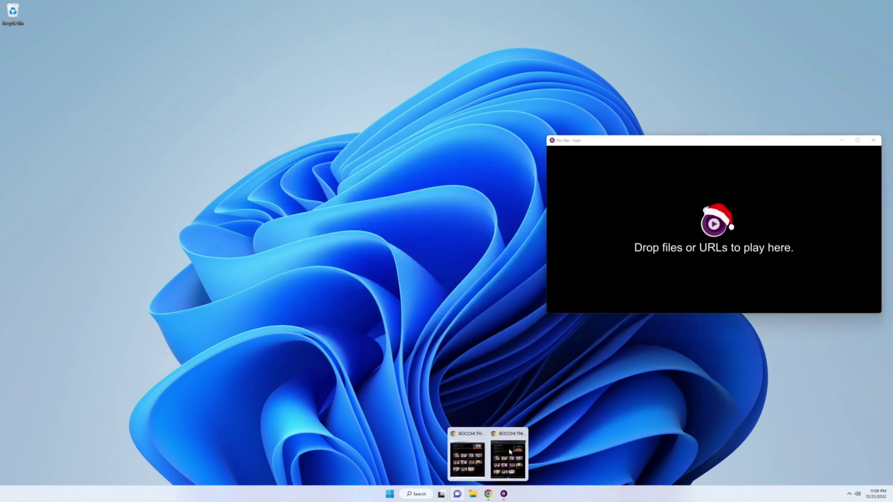
click(470, 453)
scroll(361, 340, down, 3)
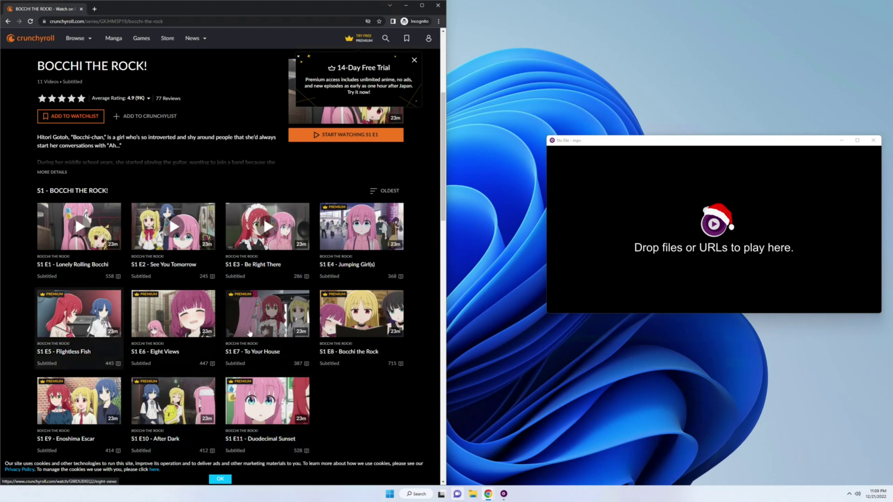
scroll(260, 325, up, 5)
click(146, 21)
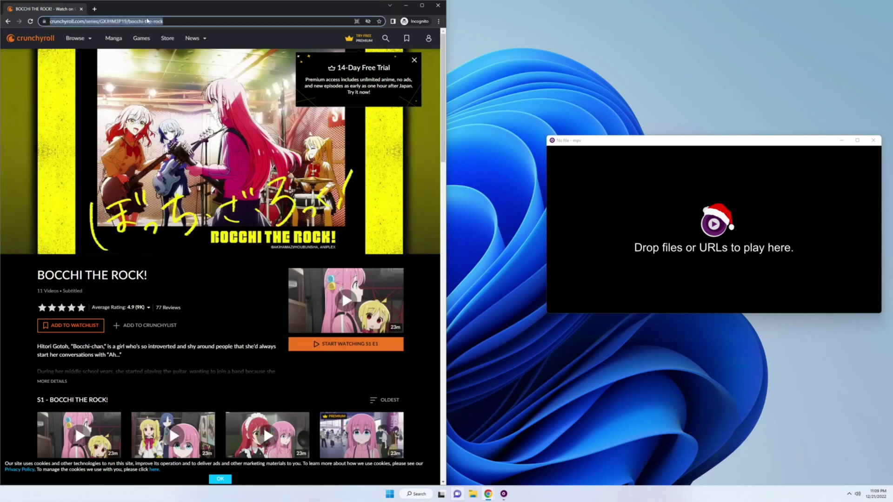
drag(144, 21, 572, 186)
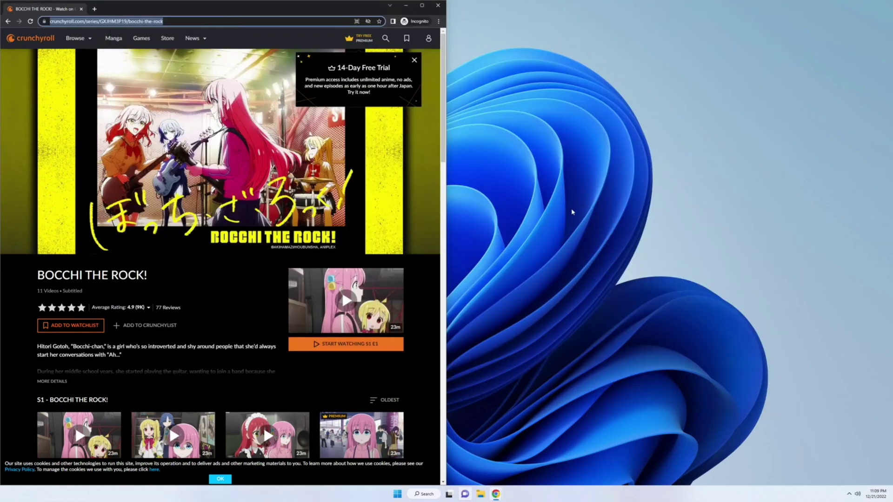
Step: Close the incognito Crunchyroll tab and switch to the Chrome window with the signed-in Crunchyroll series page
click(573, 211)
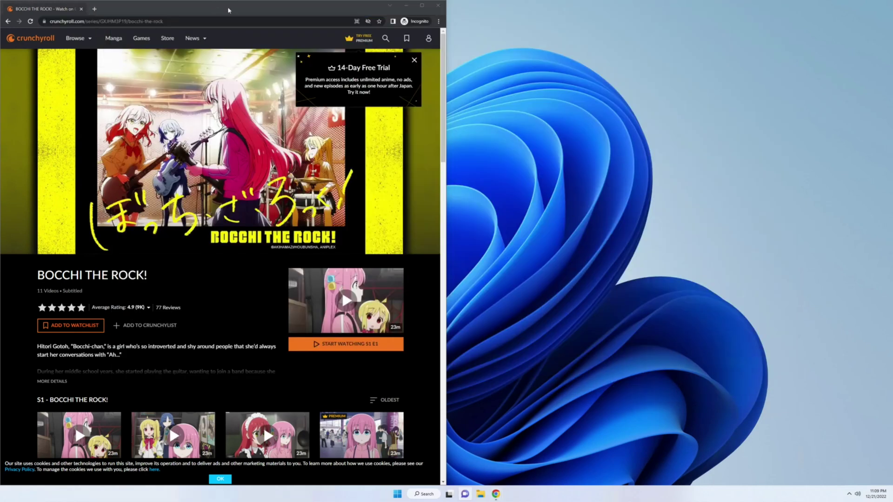
click(80, 9)
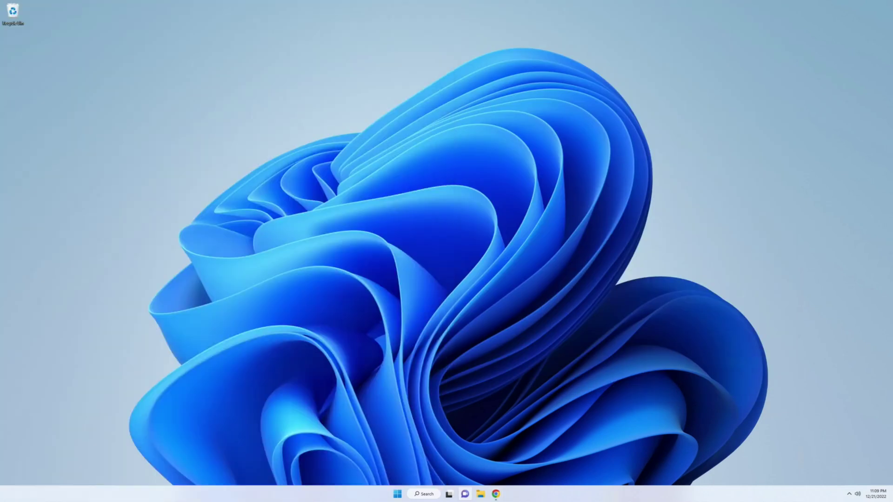
click(496, 494)
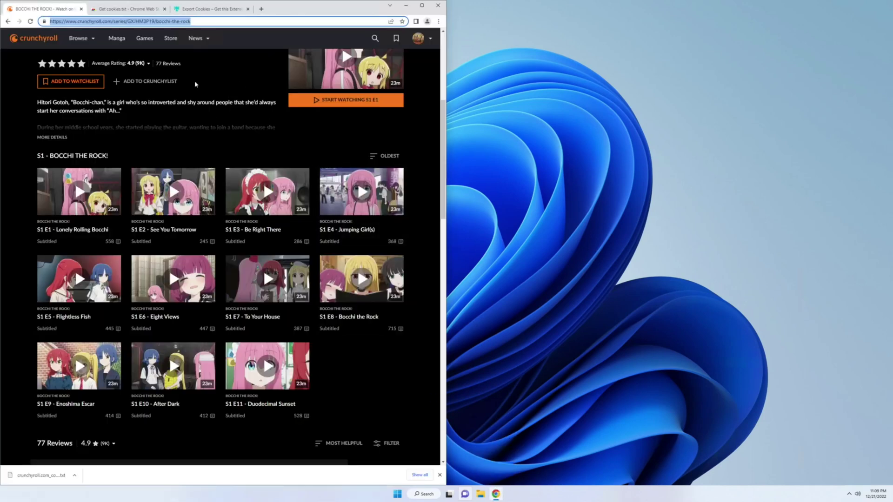
scroll(205, 100, up, 5)
Step: Review the Get cookies.txt page for Chrome and the Export Cookies page for Firefox, and close the Firefox add-on page
click(120, 9)
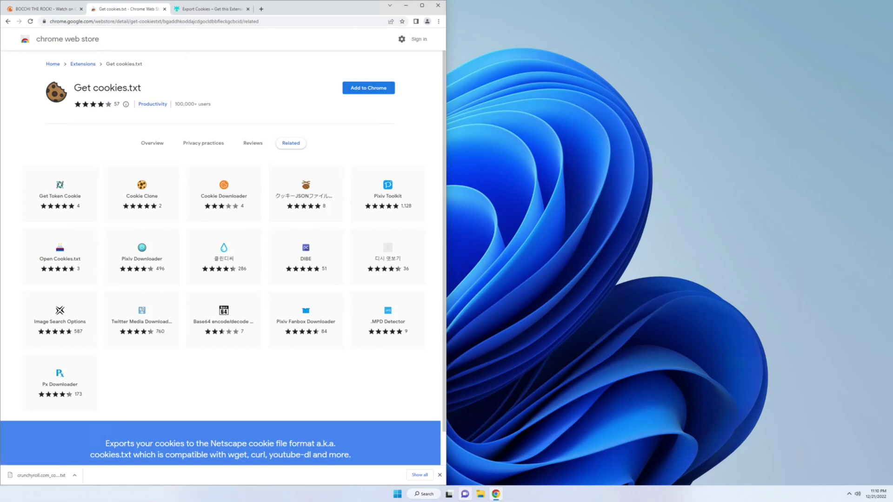
drag(74, 88, 144, 88)
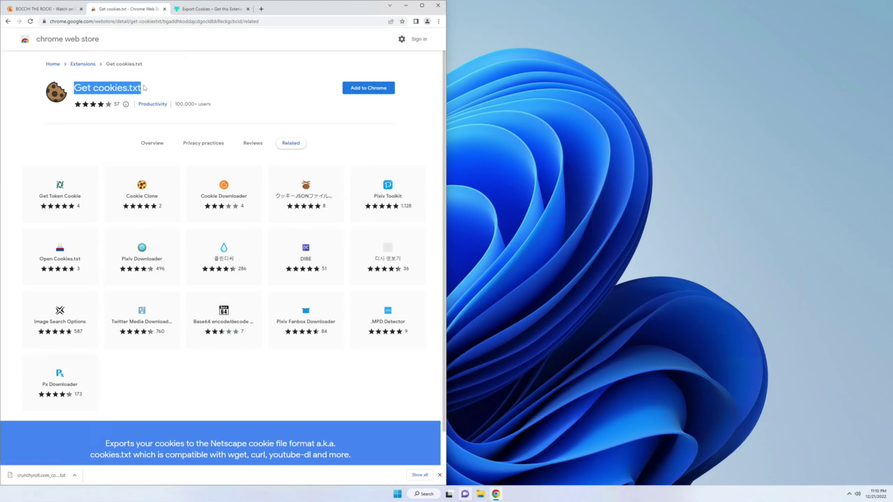
click(147, 89)
click(196, 10)
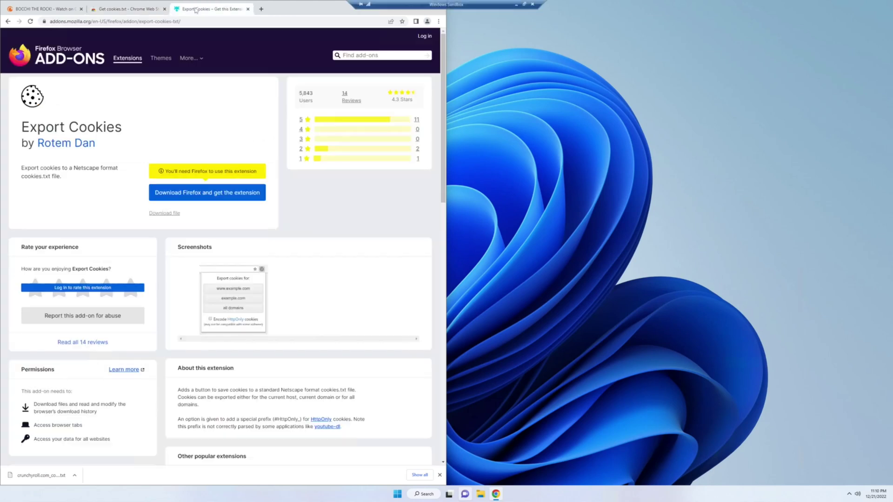
drag(21, 122, 124, 143)
click(142, 140)
middle_click(187, 10)
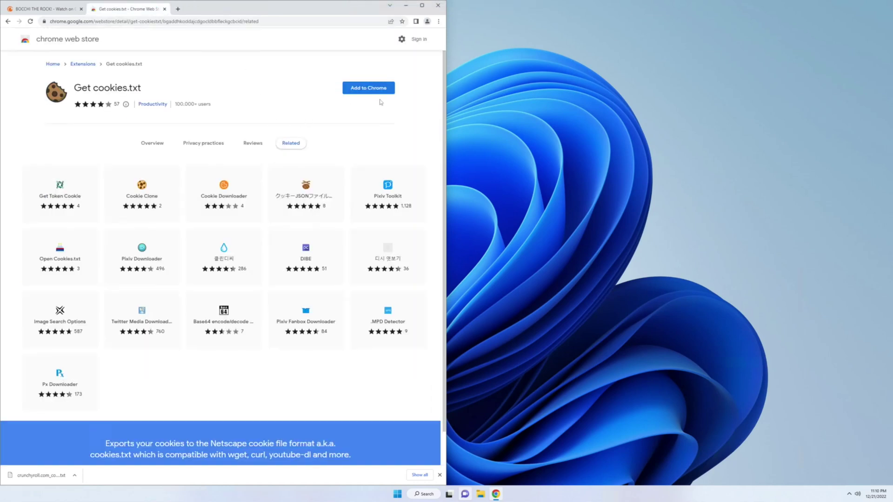
Step: Install the Get cookies.txt extension in Chrome and pin it, returning to the Crunchyroll series page
click(374, 88)
click(276, 88)
click(404, 21)
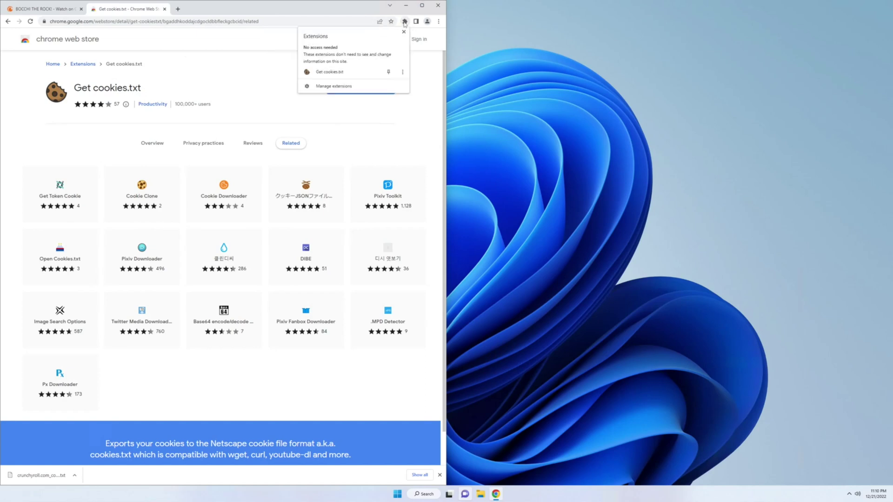
click(388, 72)
click(231, 115)
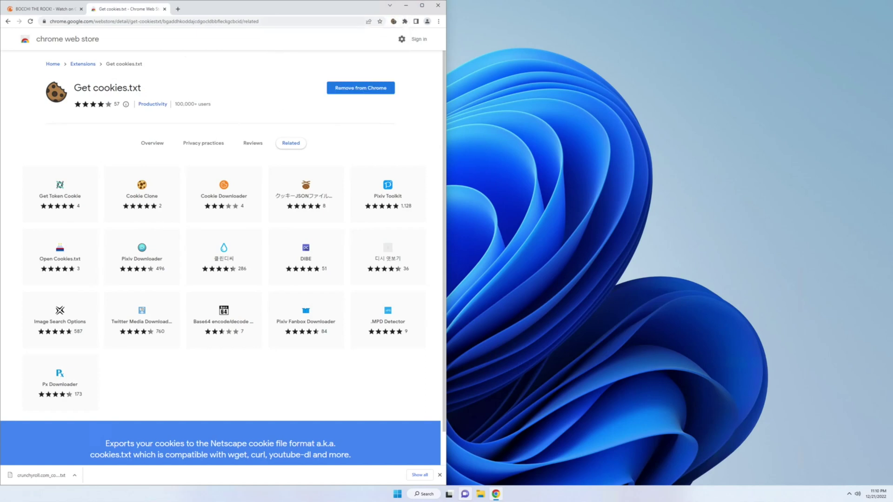
key(ctrl+w)
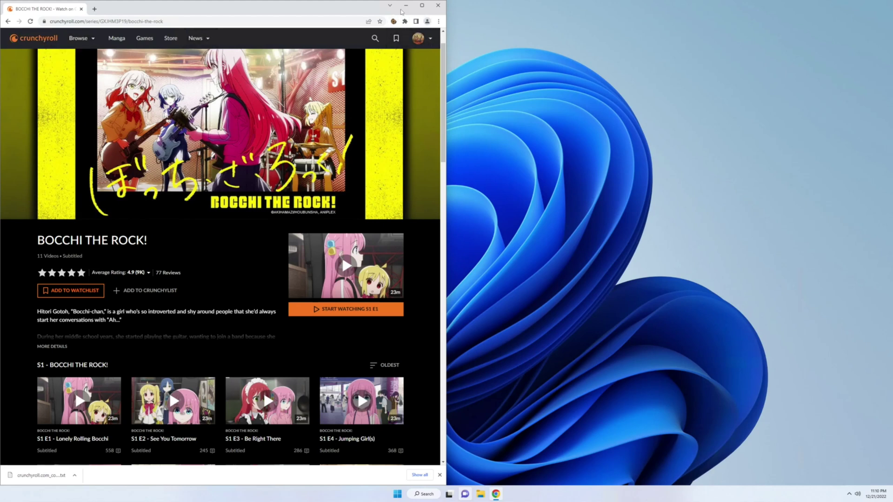
Step: Export the Crunchyroll cookies with Get cookies.txt and open the Downloads folder
click(393, 21)
click(301, 58)
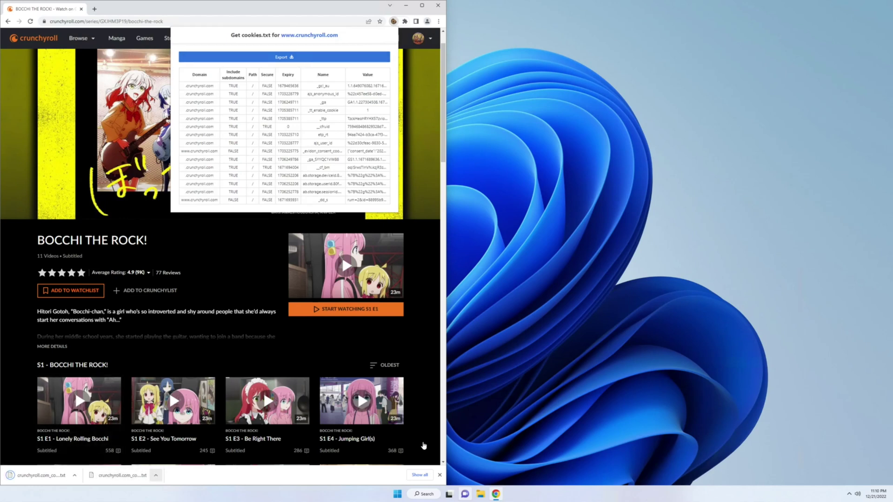
click(480, 493)
double_click(636, 105)
Step: Rename the exported cookie file in Downloads to cookies.txt
click(632, 101)
key(F2)
text(coolkies)
key(BackSpace)
key(BackSpace)
key(BackSpace)
key(BackSpace)
key(BackSpace)
text(kies)
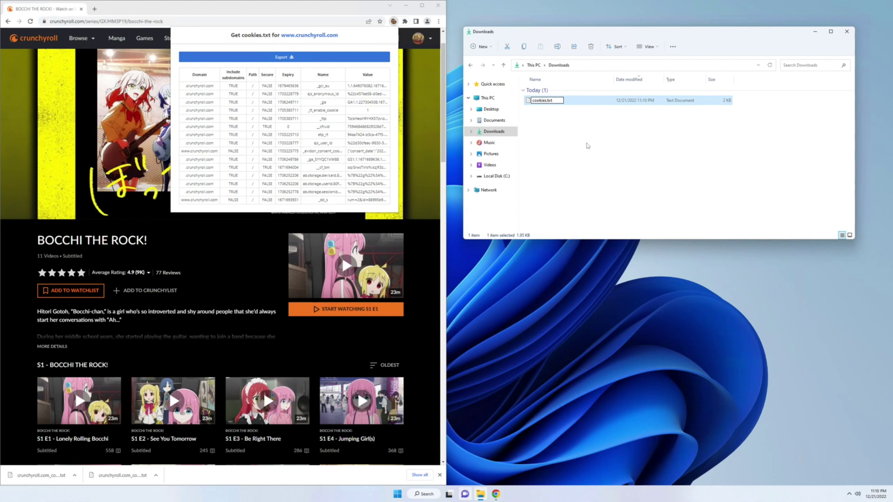
key(Return)
Step: Move cookies.txt into C:\Users\WDAGUtilityAccount, replacing the existing file of the same name
click(487, 99)
double_click(554, 144)
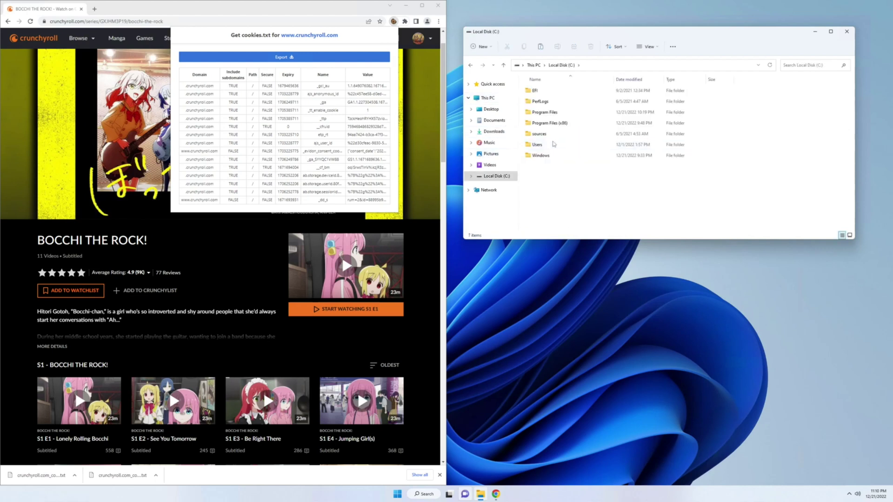
double_click(551, 145)
double_click(551, 123)
key(ctrl+v)
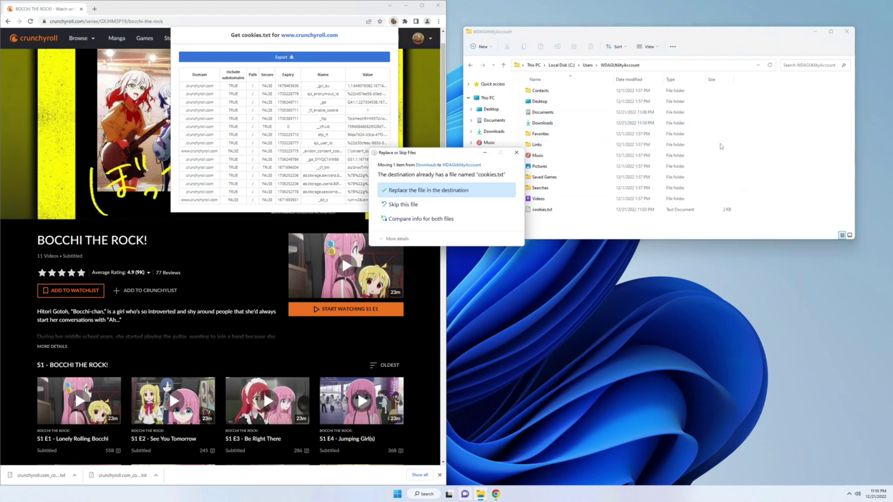
click(466, 194)
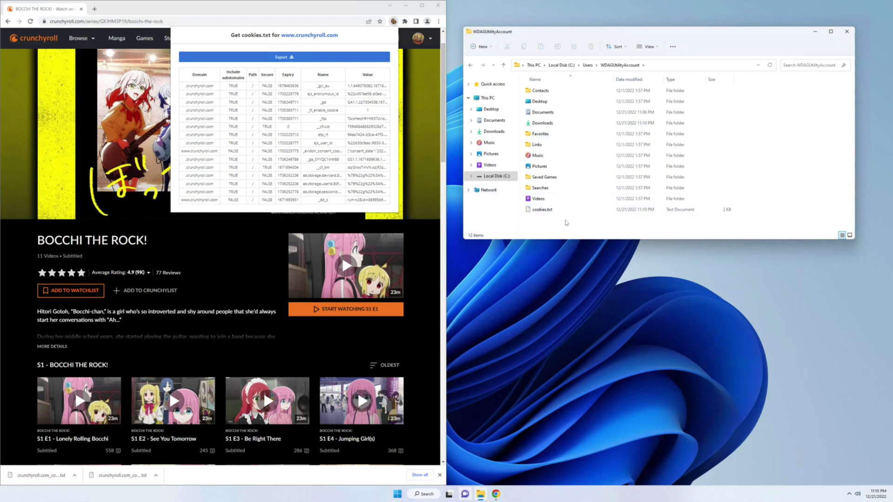
Step: Copy the path of cookies.txt and open yt-dlp.conf from C:\Program Files\MPV
right_click(554, 211)
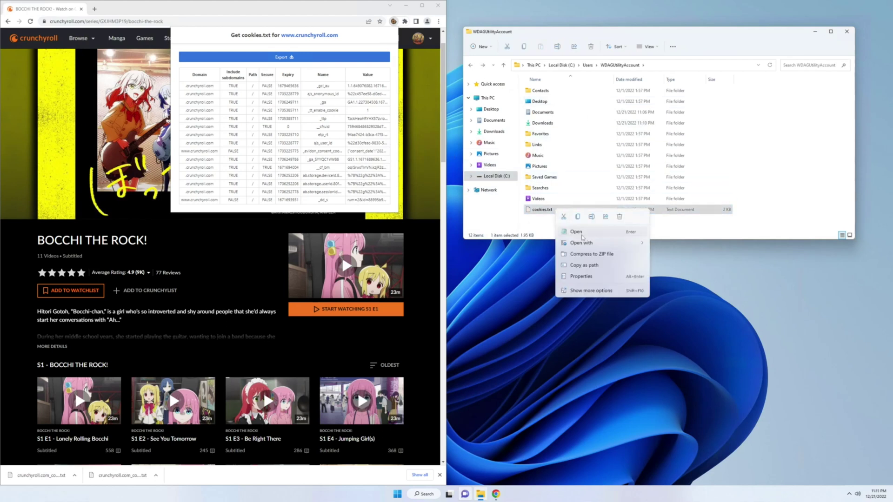
click(585, 268)
click(487, 98)
double_click(548, 148)
double_click(544, 112)
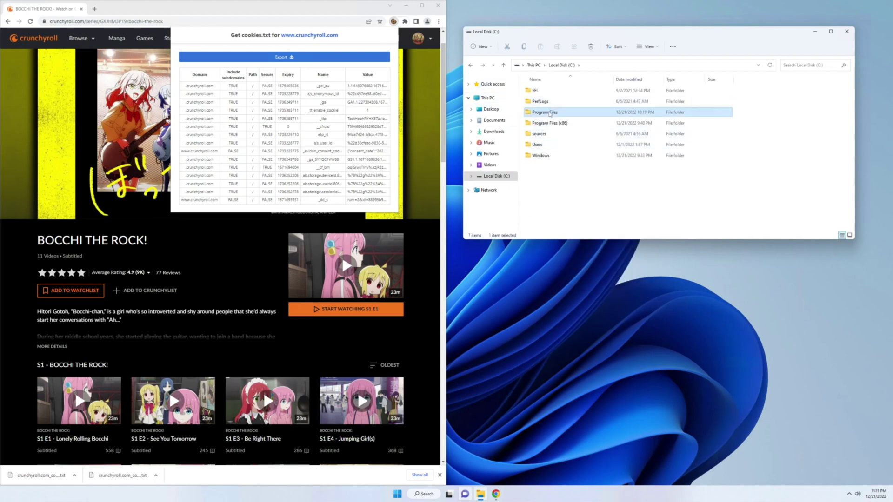
double_click(541, 155)
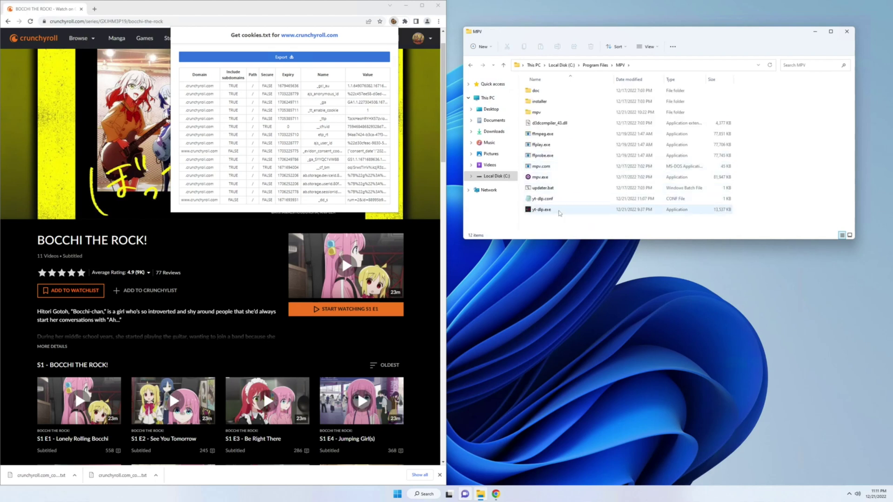
double_click(543, 200)
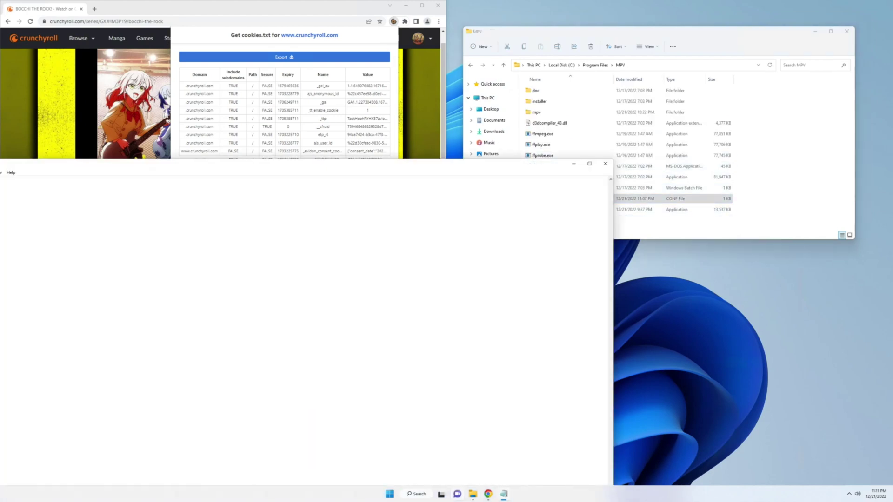
Step: Add a --cookies line with the copied cookies.txt path, without quotes, at the end of yt-dlp.conf
drag(433, 175, 720, 186)
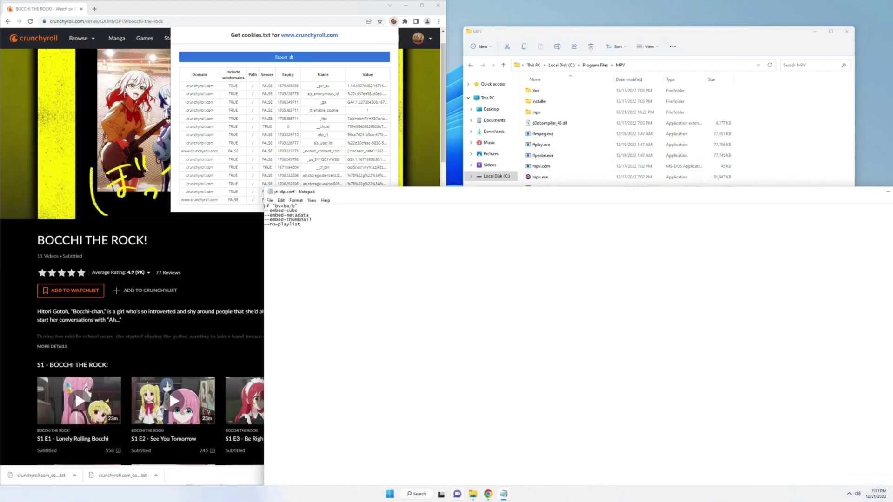
scroll(325, 237, up, 10)
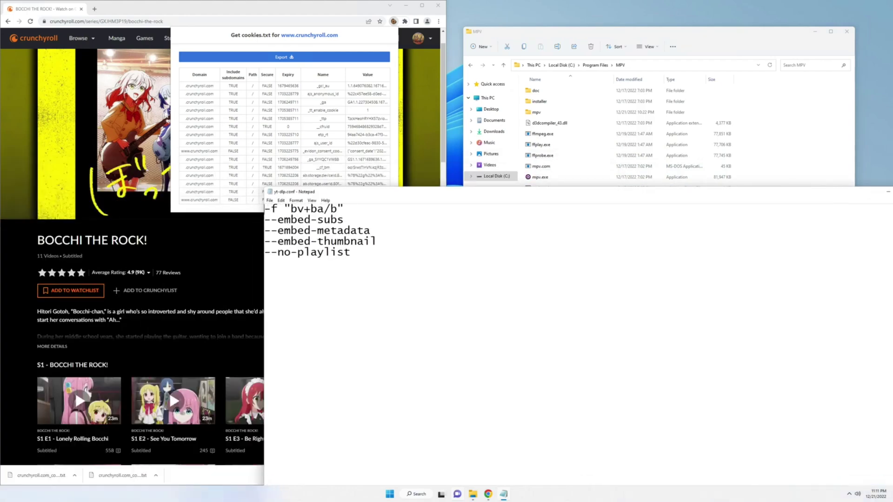
scroll(346, 244, up, 4)
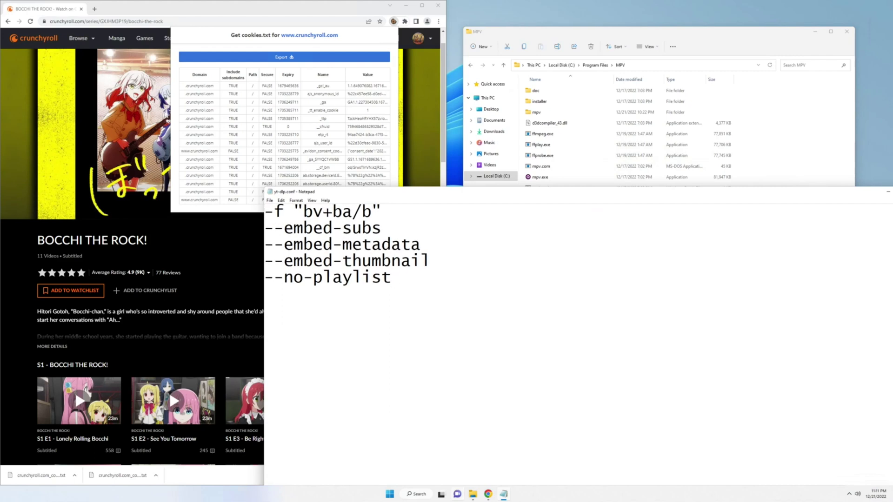
key(Return)
text(--cookies)
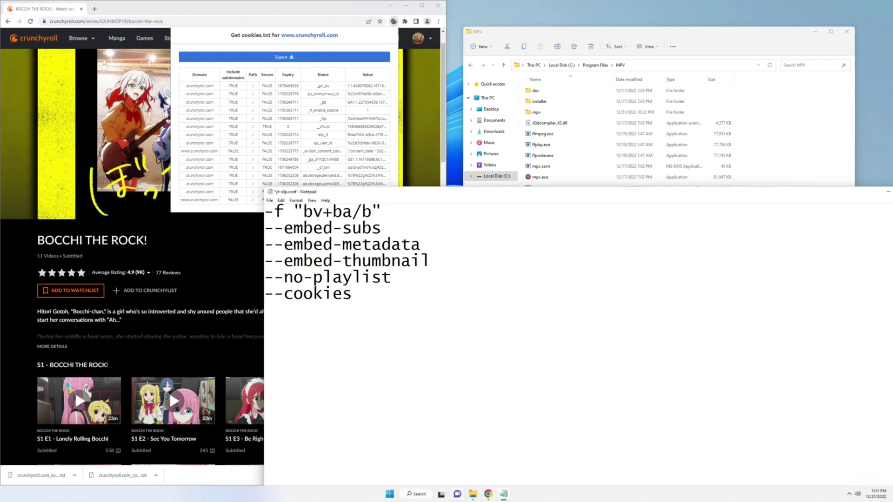
key(ctrl+v)
key(BackSpace)
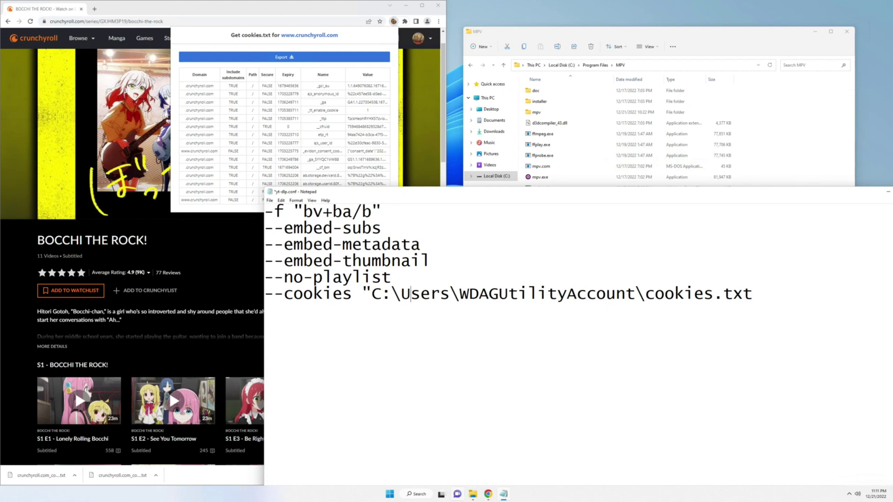
key(Delete)
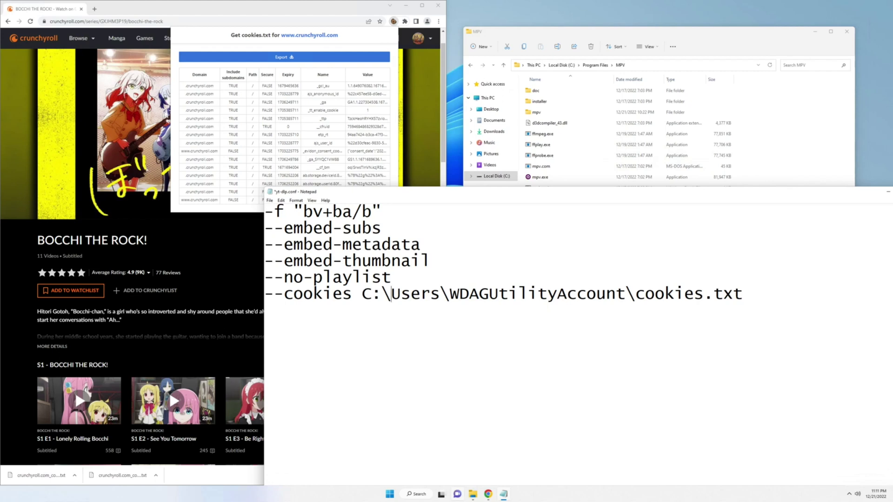
Step: Replace the backslashes so the path reads C:/Users/WDAGUtilityAccount/cookies.txt, and save and close yt-dlp.conf
key(Delete)
text(/)
key(BackSpace)
text(/)
key(Right)
key(Left)
key(BackSpace)
text(/)
key(ctrl+s)
drag(658, 193, 399, 214)
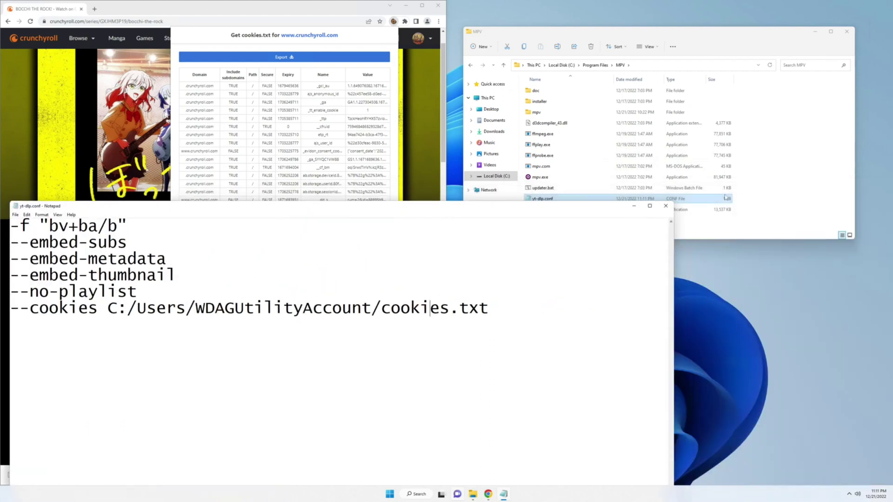
click(665, 206)
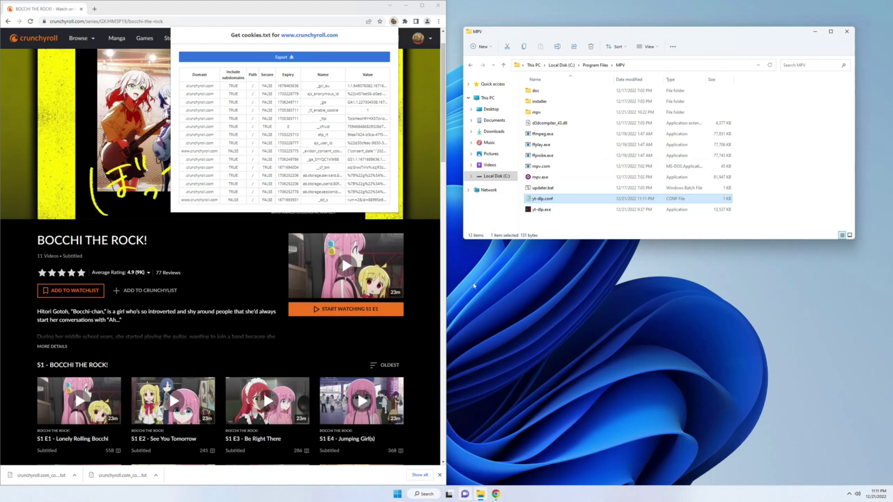
Step: Launch mpv and play the BOCCHI THE ROCK! series URL from the signed-in Crunchyroll page in it
click(517, 301)
click(439, 475)
key(super)
text(mpv)
key(Return)
drag(417, 157, 551, 162)
click(140, 21)
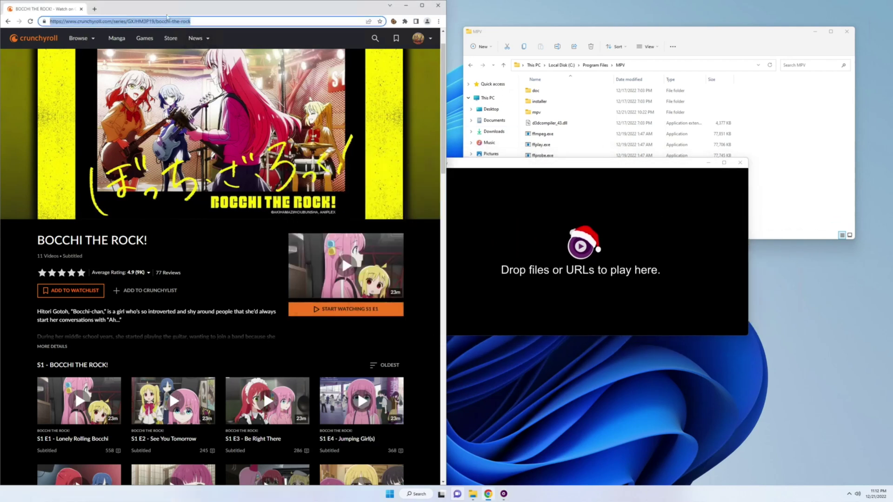
drag(178, 22, 529, 165)
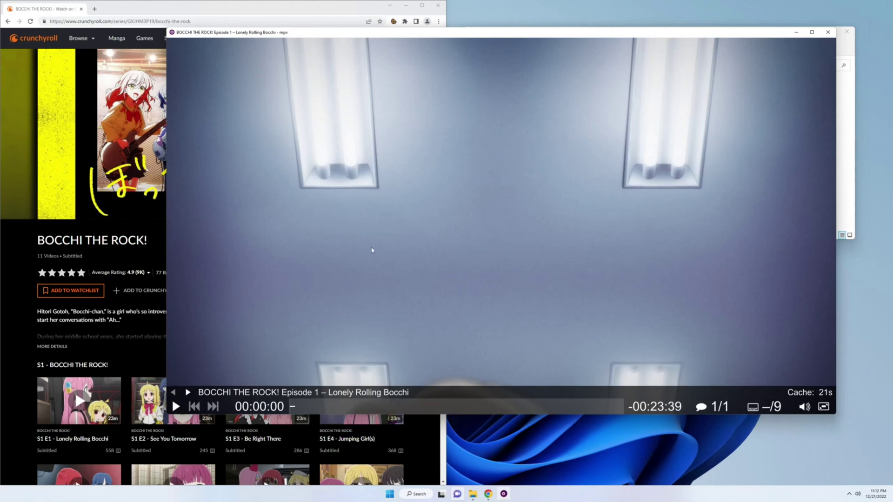
Step: Skip ahead in the playlist to Episode 5 – Flightless Fish and reposition the player window
key(greater)
key(greater)
key(greater)
key(greater)
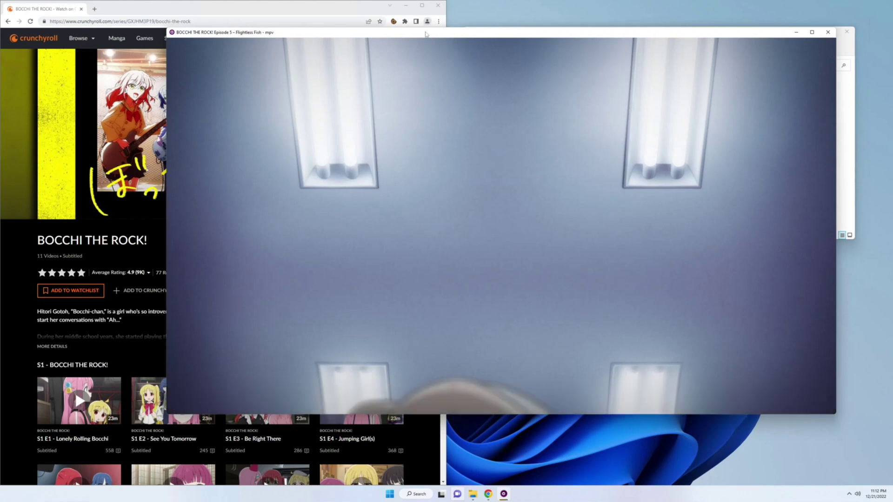
drag(427, 35, 490, 81)
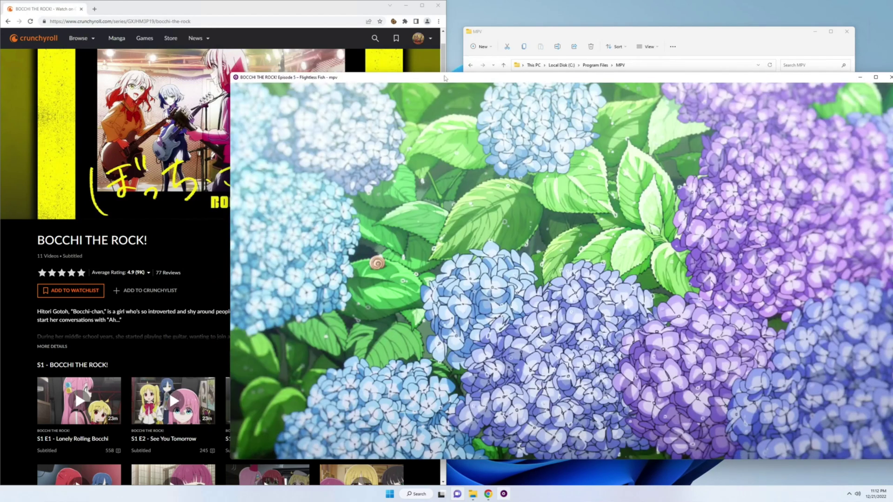
Step: Maximize the Episode 5 player window, cycle through its subtitle tracks to check the available languages, and quit mpv
drag(446, 78, 282, 59)
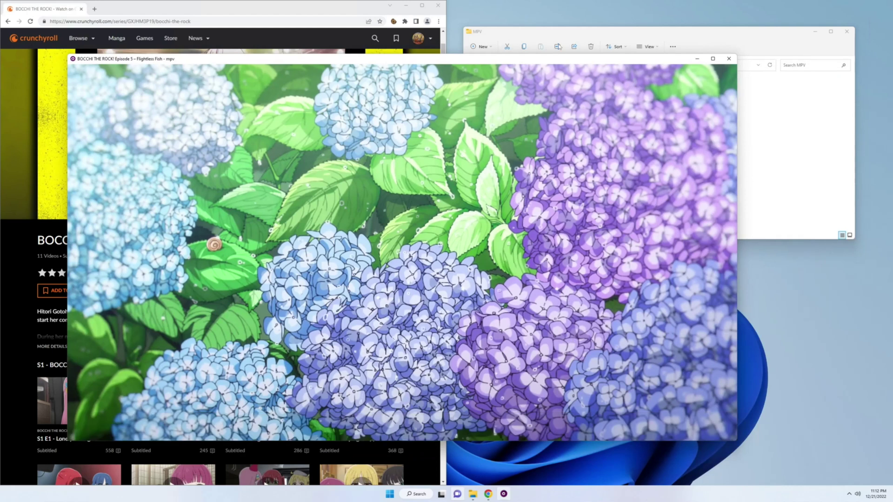
double_click(562, 62)
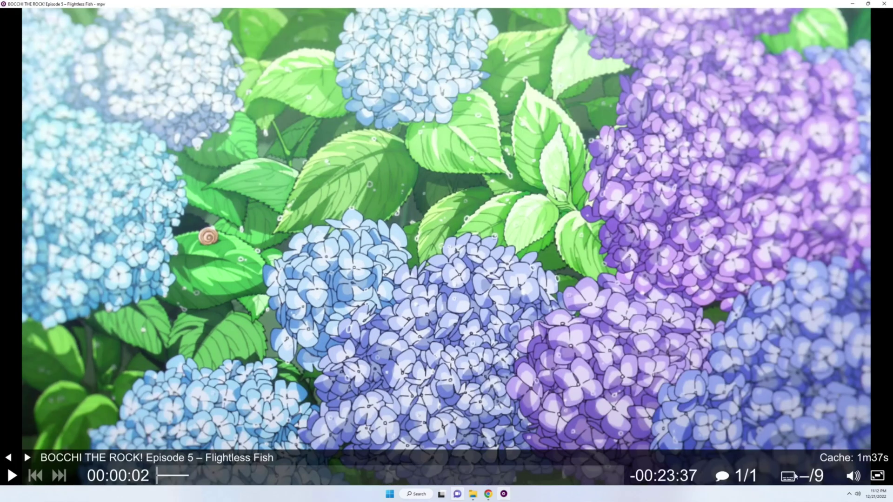
click(805, 482)
click(795, 478)
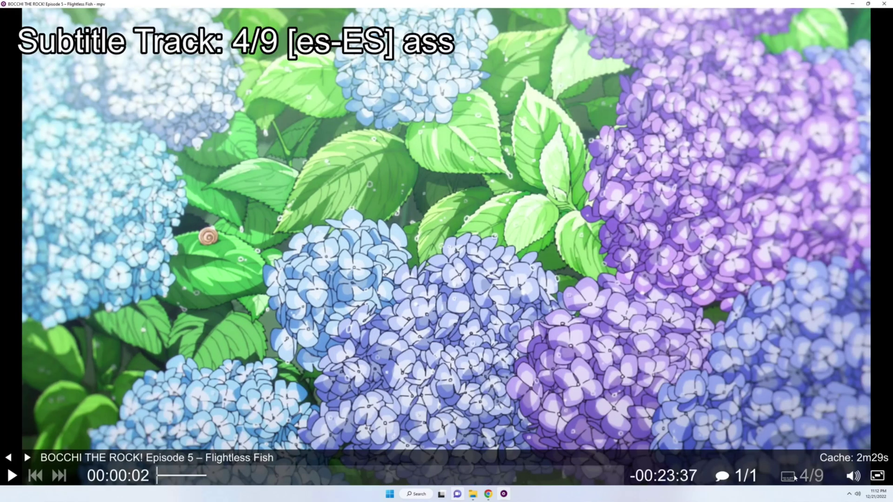
click(795, 478)
click(795, 478)
click(795, 478)
click(795, 479)
click(796, 478)
click(795, 478)
key(q)
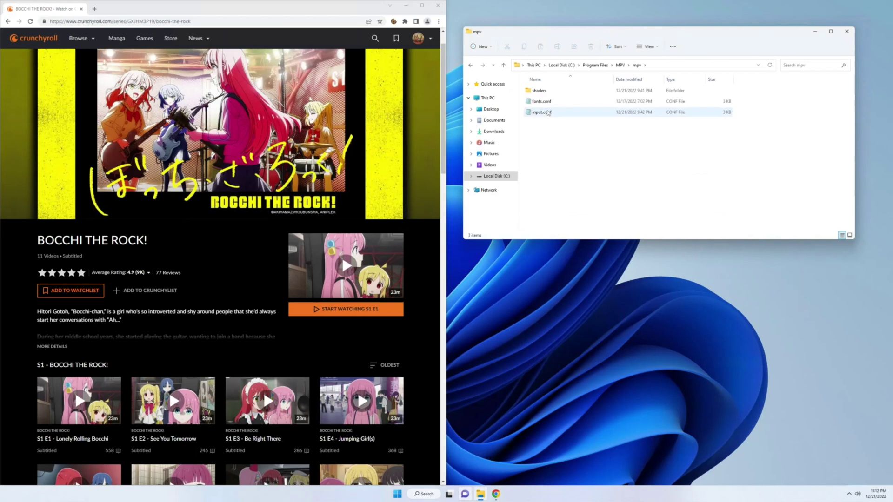
Step: Create a text file named mpv.conf in the MPV/mpv folder, add the line --slang=en-US to it, and save and close it
right_click(556, 139)
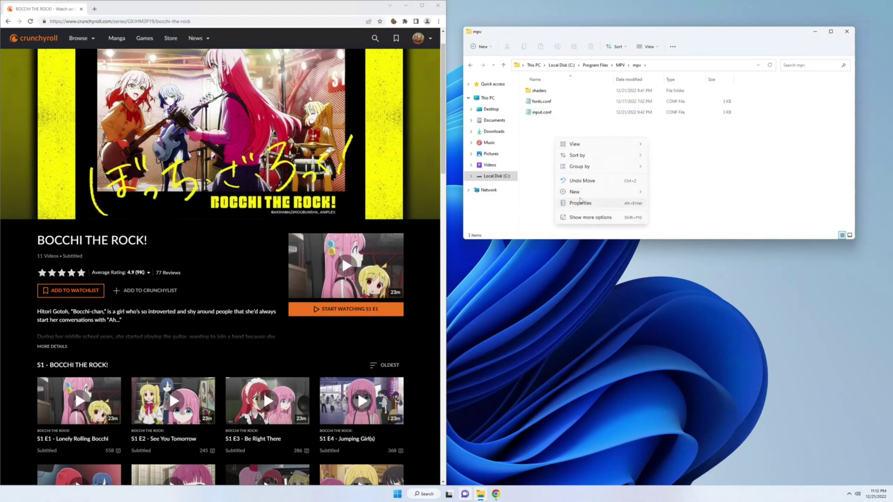
mouse_move(579, 196)
click(687, 215)
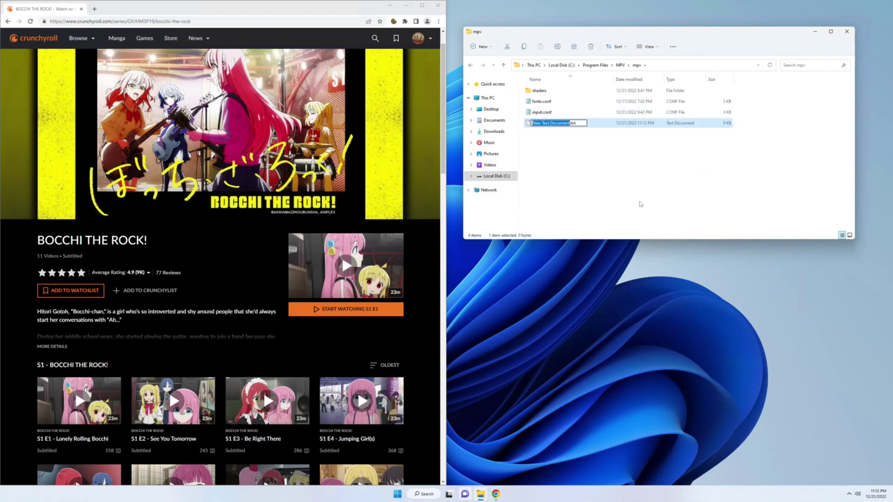
key(ctrl+a)
text(mpv.conf)
key(Return)
key(Return)
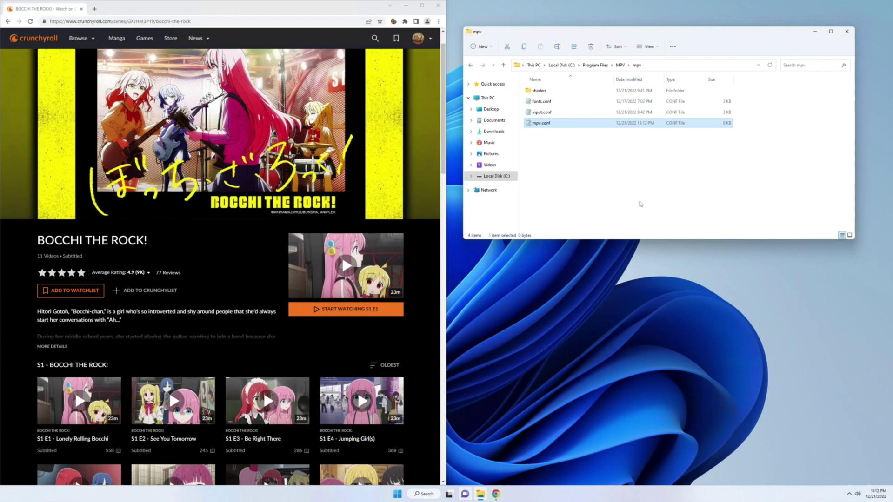
key(Return)
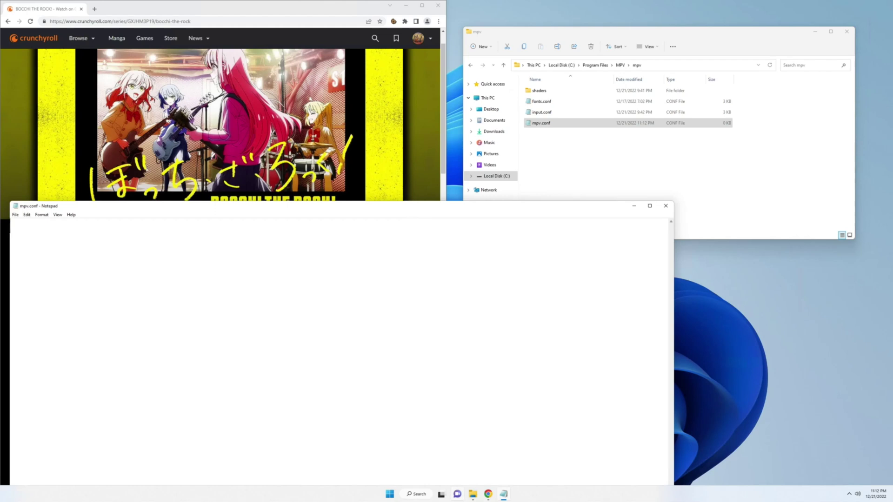
text(--slang=en-US)
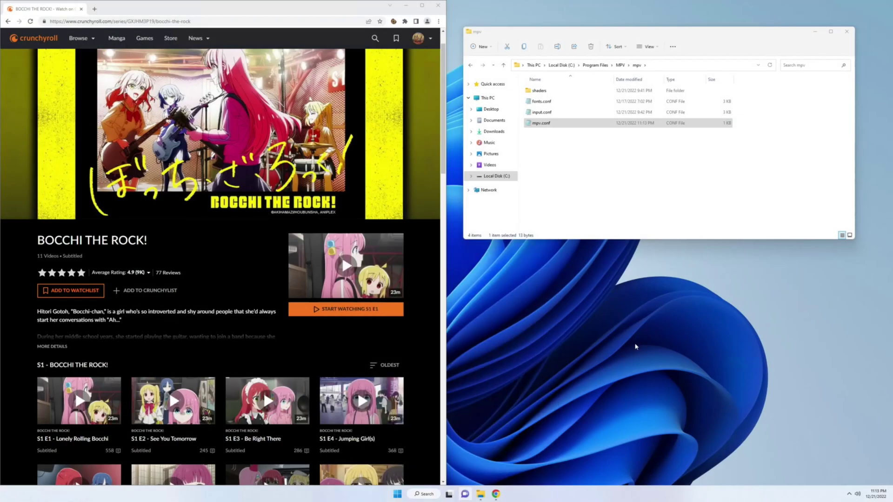
Step: Relaunch mpv with the BOCCHI THE ROCK! series URL from the Crunchyroll page, restore the maximized player window, and pause Episode 1
key(super)
text(mpv)
key(Return)
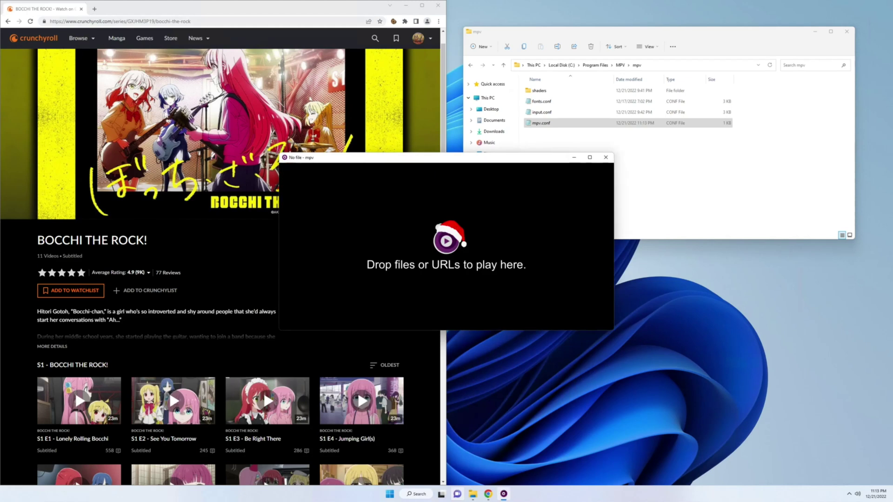
click(105, 22)
drag(107, 22, 509, 232)
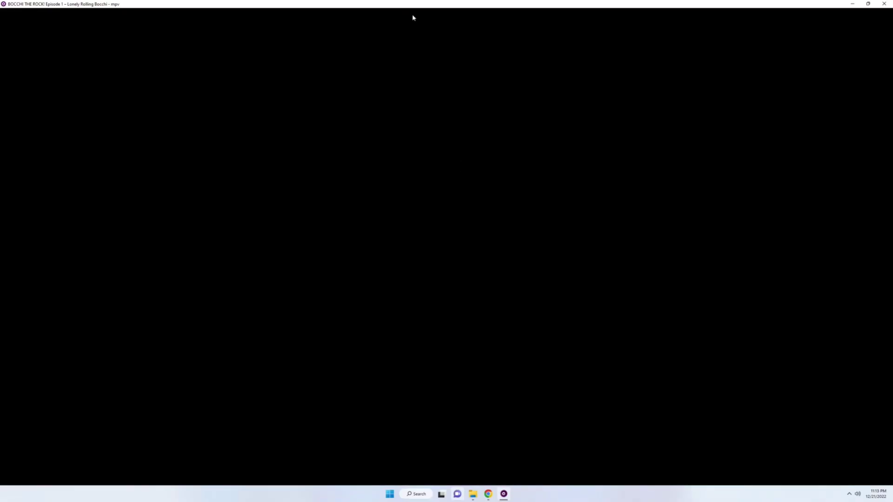
drag(412, 18, 414, 207)
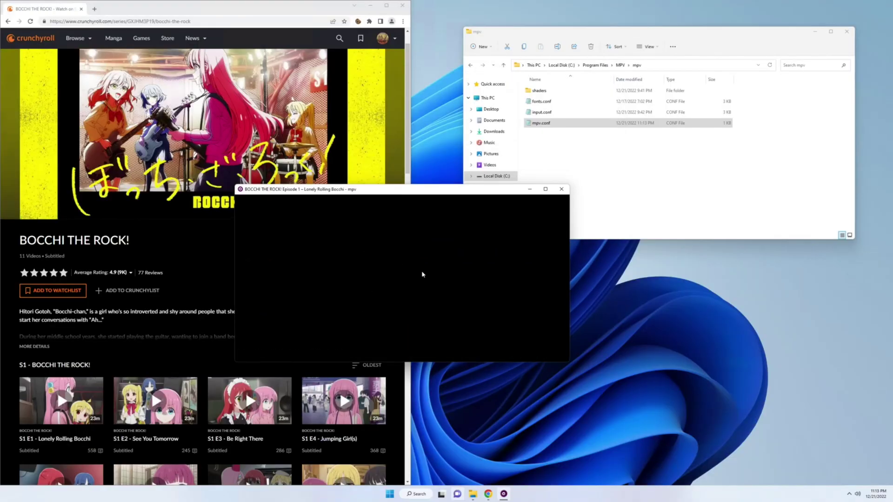
key(space)
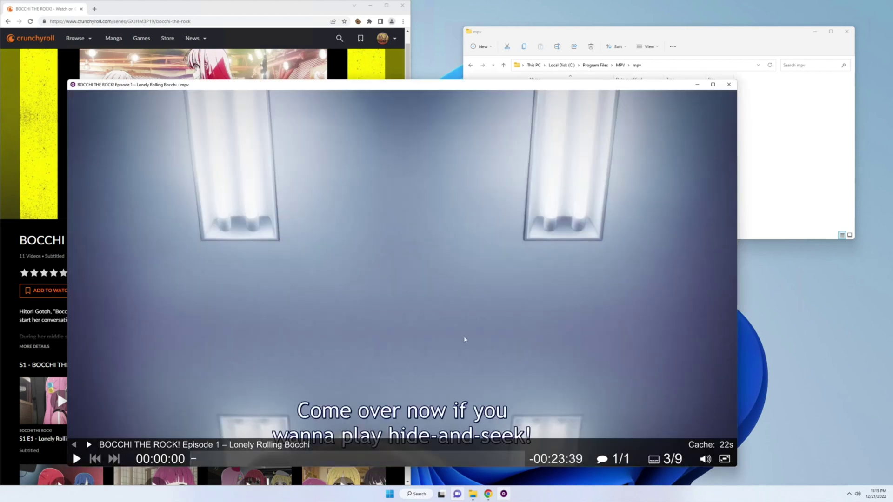